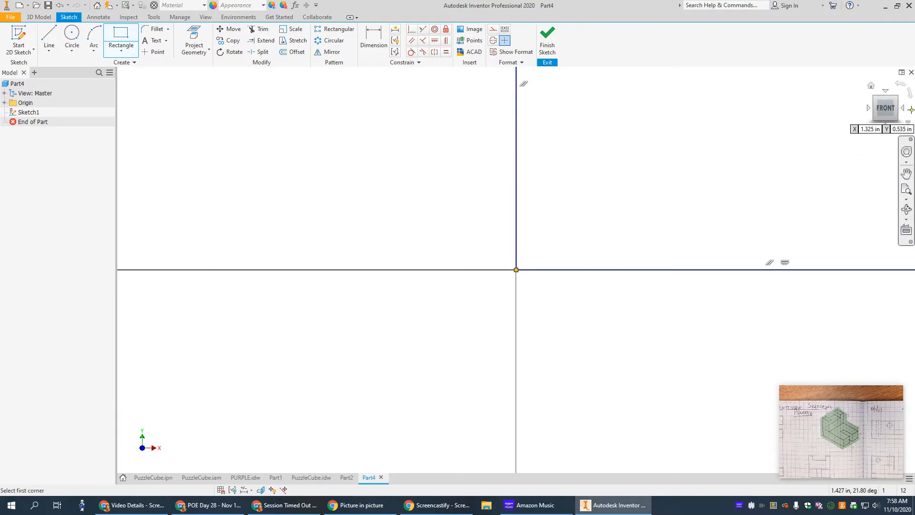
Sketch a 1.25 by 0.75 in rectangle inward from the upper-right corner of the existing rectangle and finish the sketch
click(886, 109)
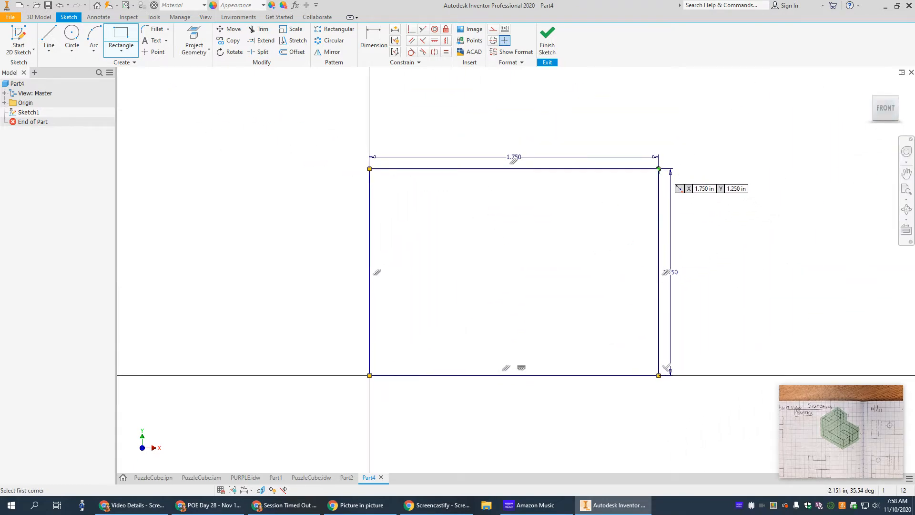
click(659, 168)
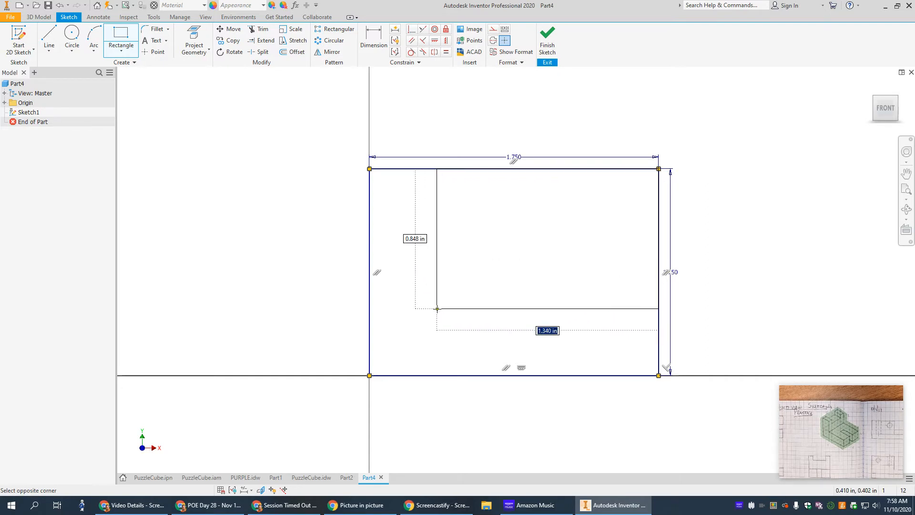
text(1.25)
key(Tab)
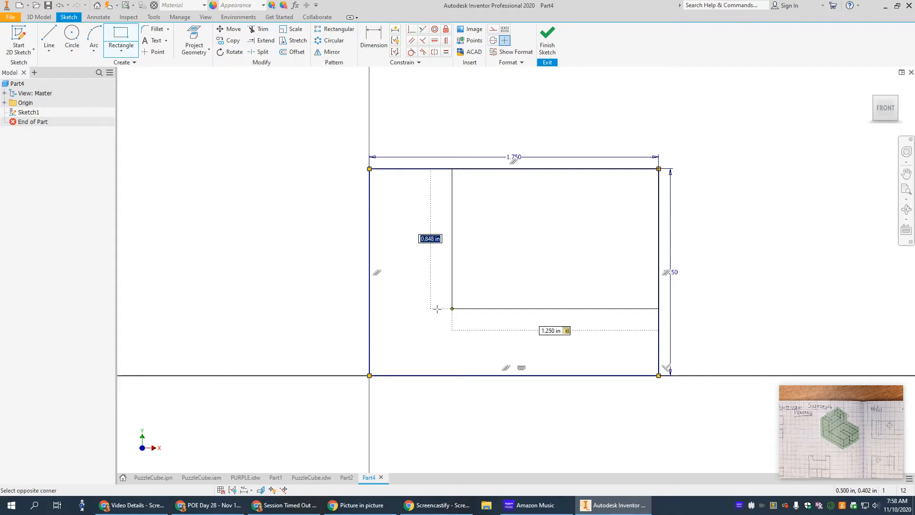
text(.750)
key(Return)
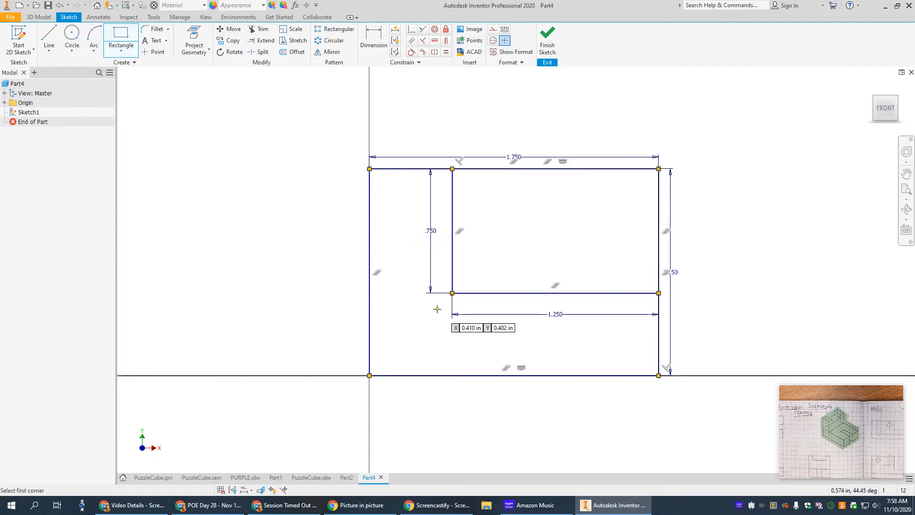
click(547, 41)
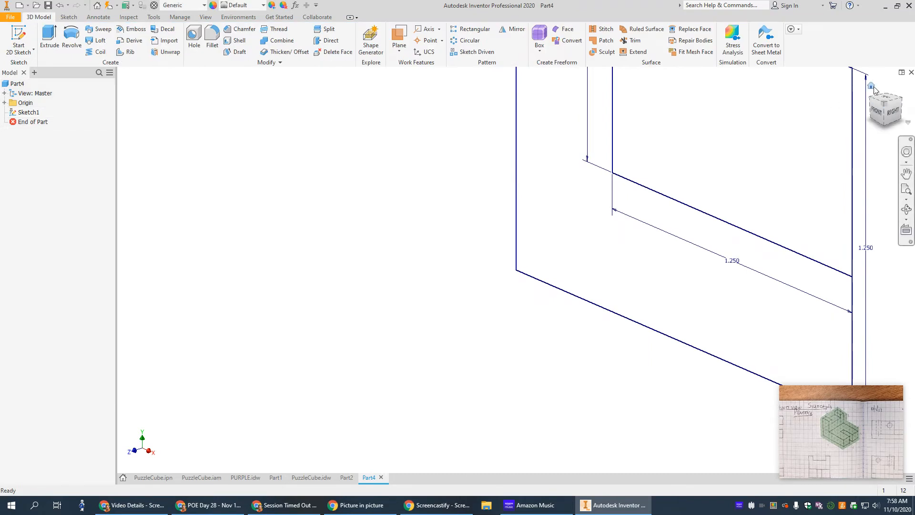
Extrude the L-shaped profile by 5*.25 in with the direction flipped
click(871, 86)
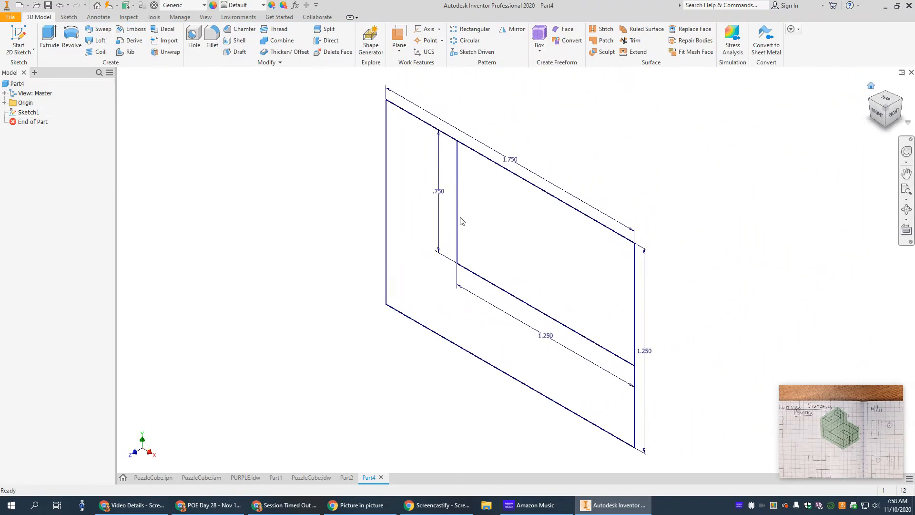
click(50, 37)
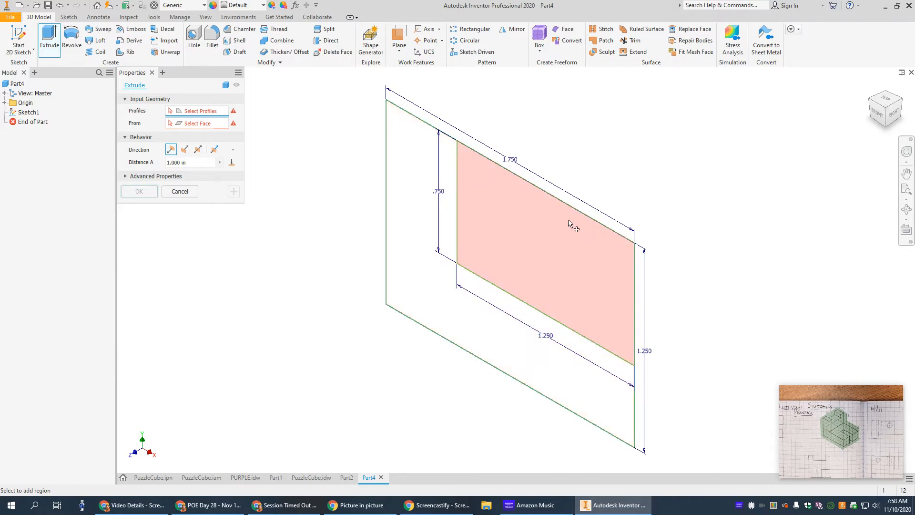
click(414, 225)
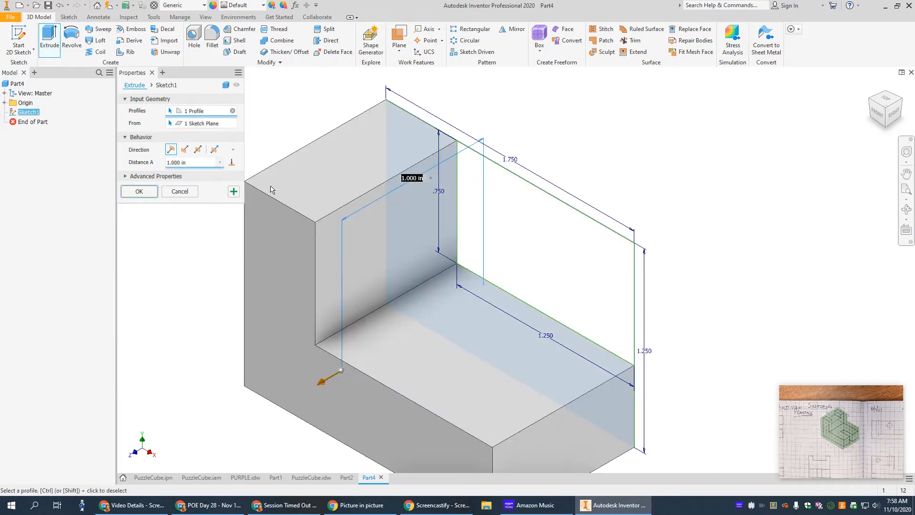
click(184, 150)
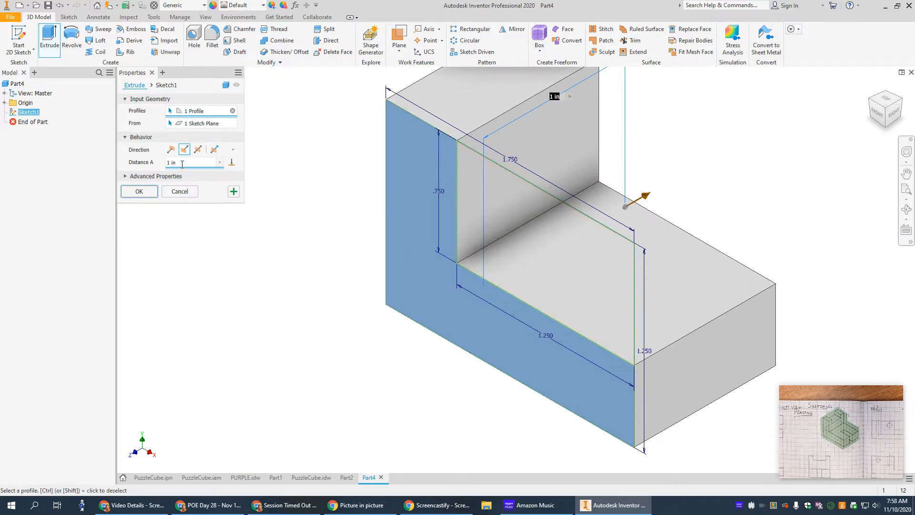
drag(182, 162, 164, 166)
text(5.*25)
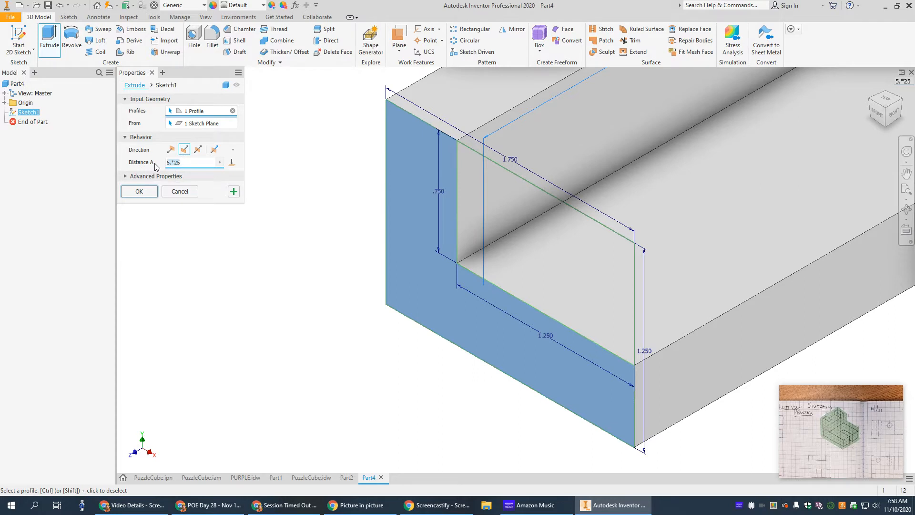
text(5*.25)
click(149, 196)
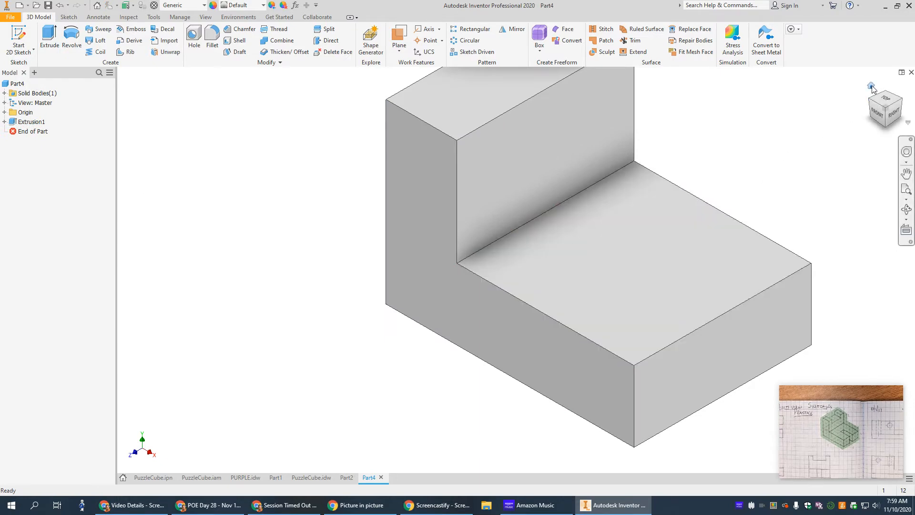
Start a sketch on the upright's inner face and draw a 0.75 by 0.25 in rectangle down from its top edge
click(871, 86)
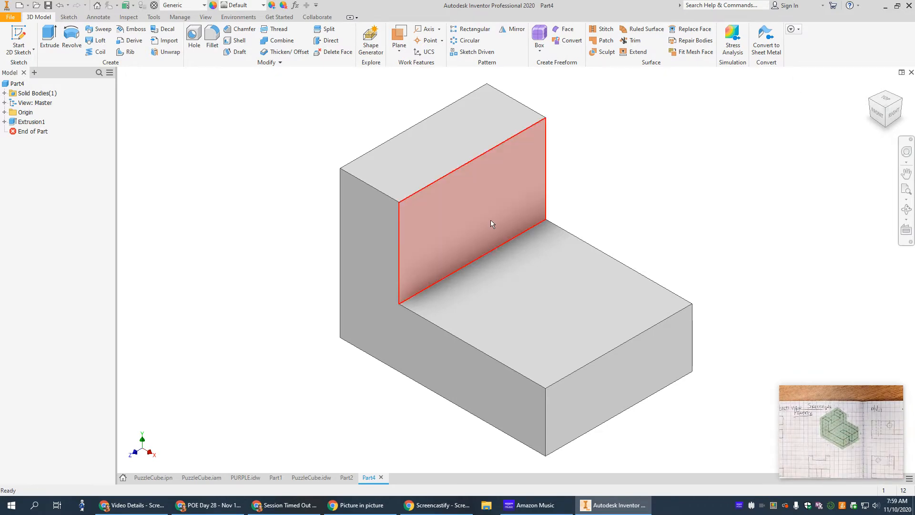
right_click(470, 203)
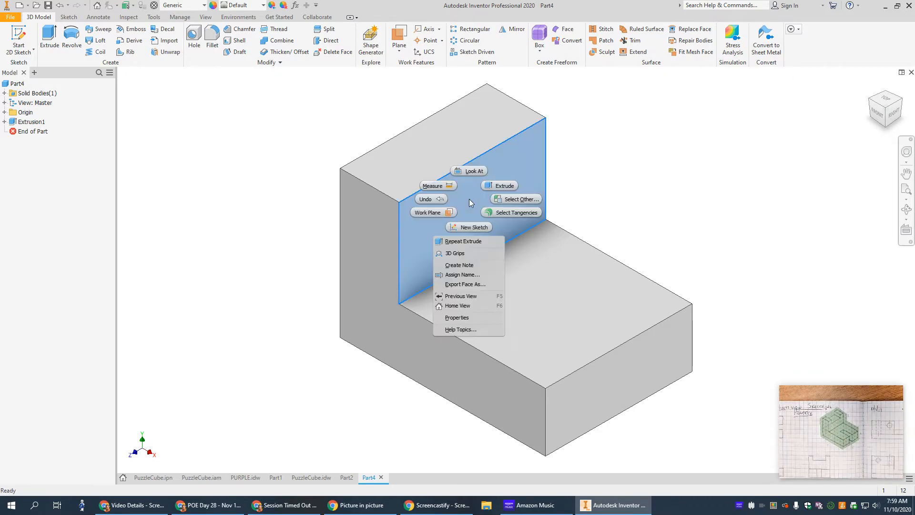
click(465, 227)
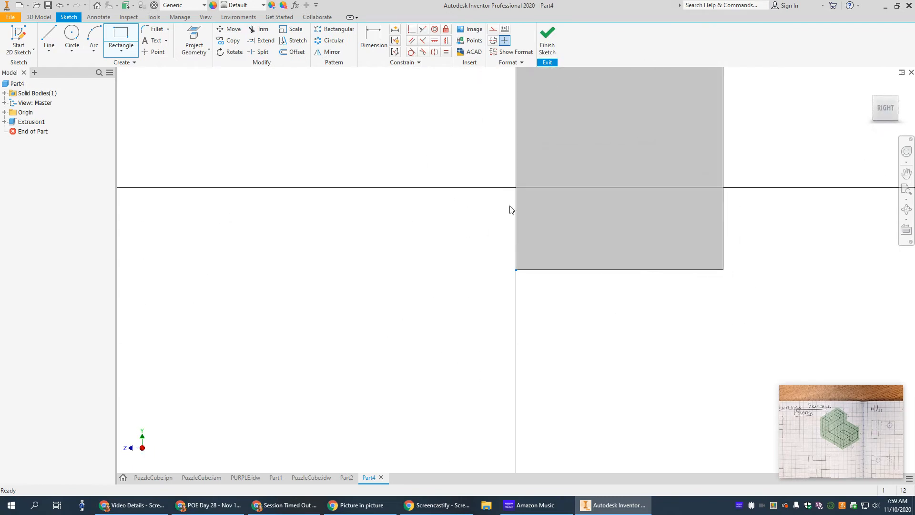
click(885, 110)
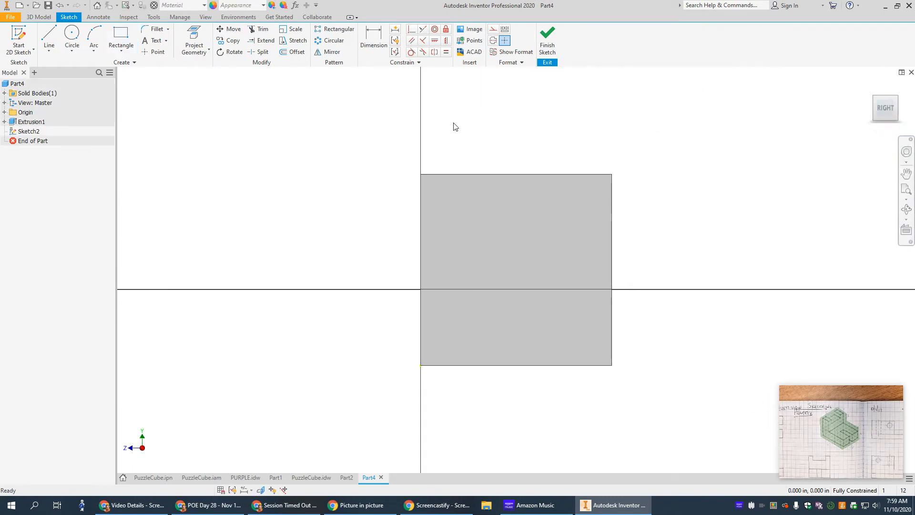
click(120, 32)
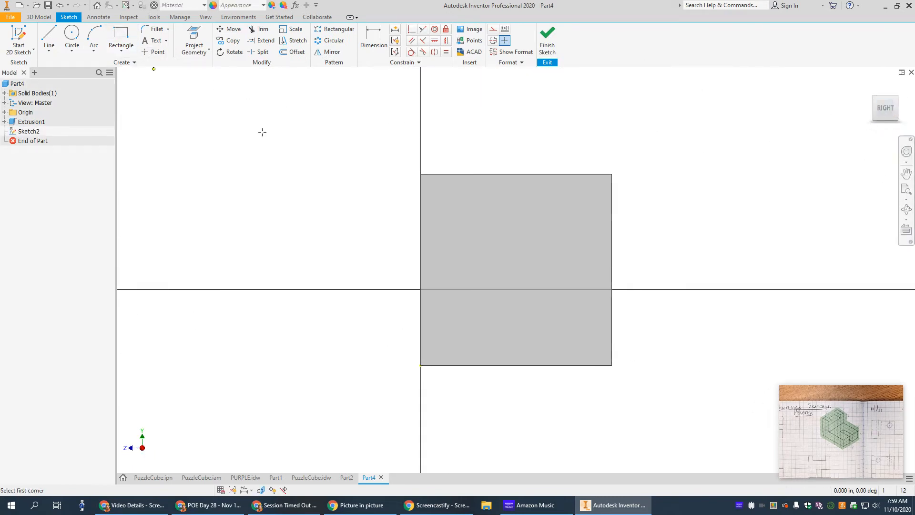
click(466, 174)
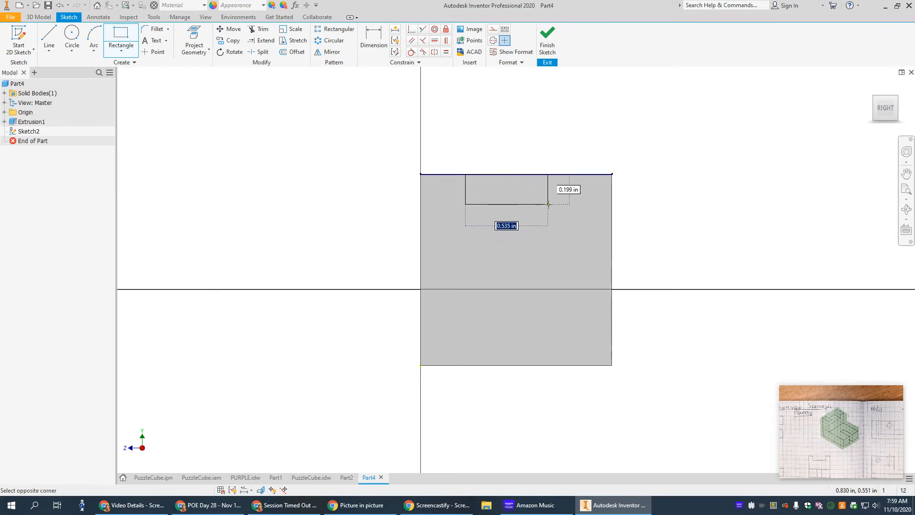
text(.)
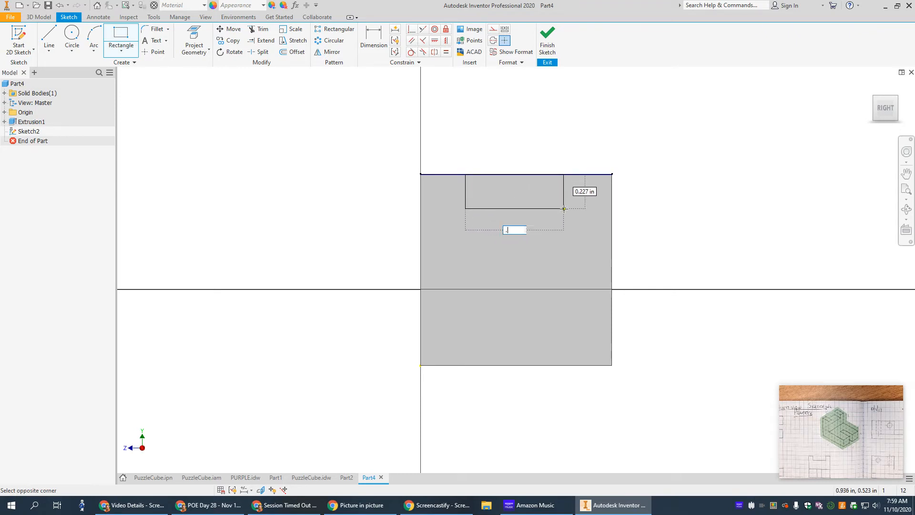
text(75)
key(Tab)
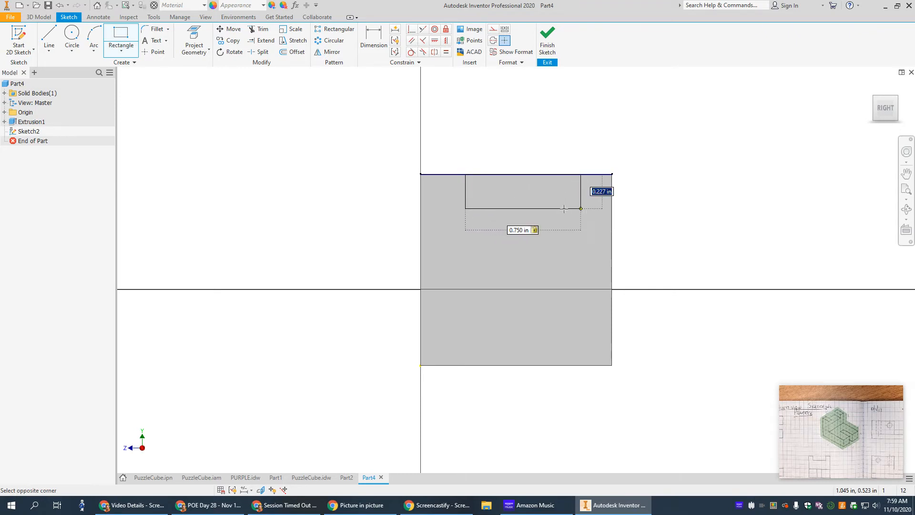
text(.25)
key(Return)
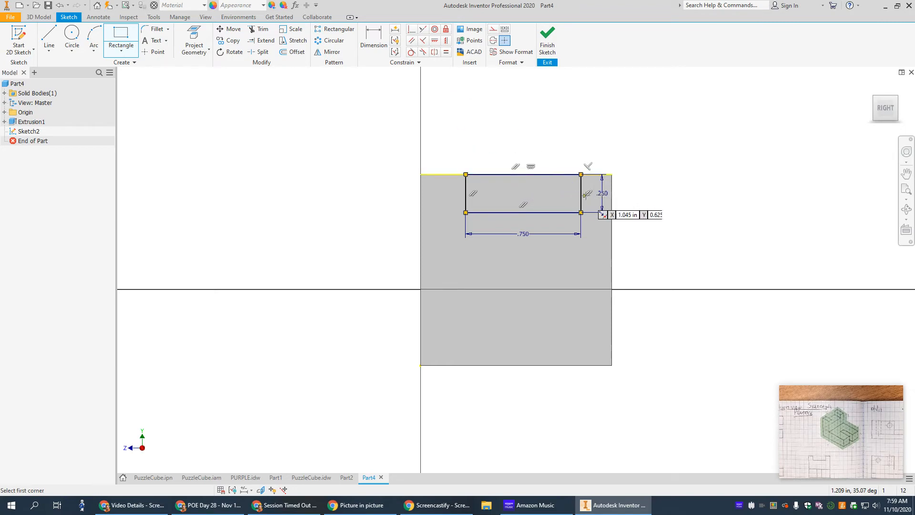
Center the rectangle on the face by vertically aligning the midpoints of its top edge and the face's top edge
click(447, 41)
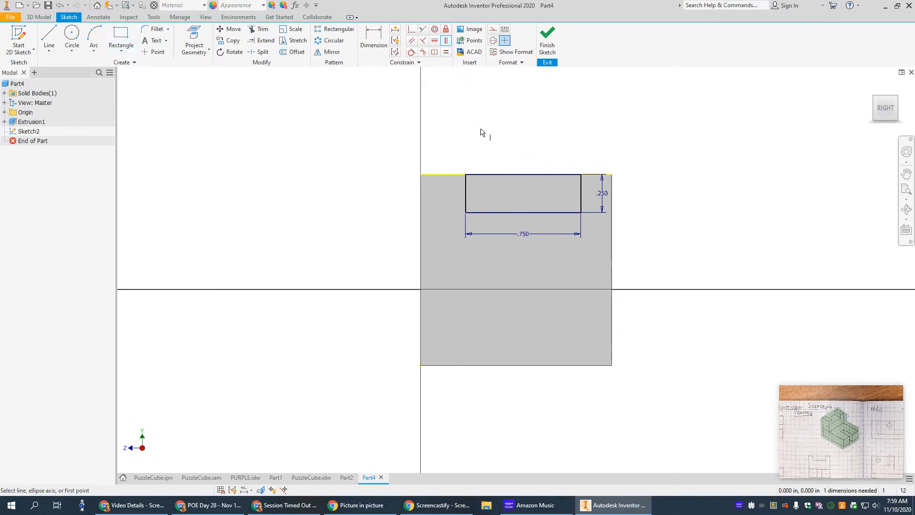
click(518, 175)
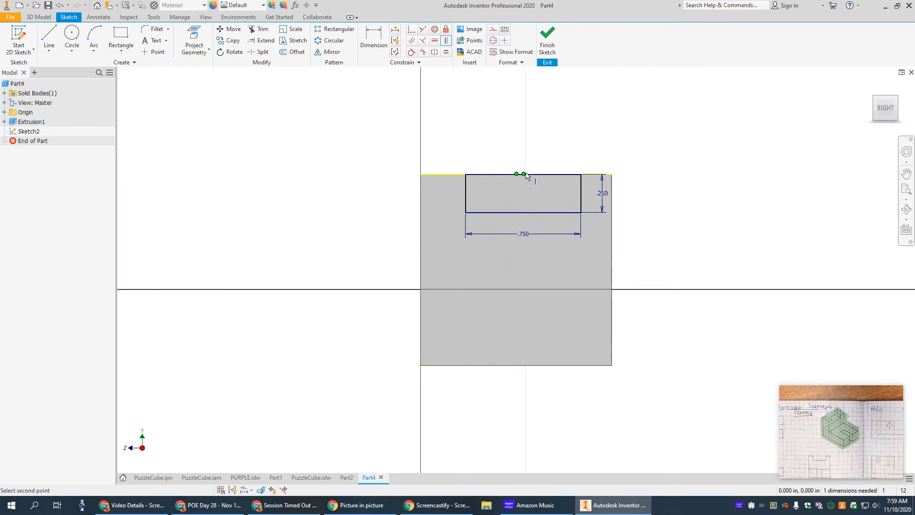
click(524, 175)
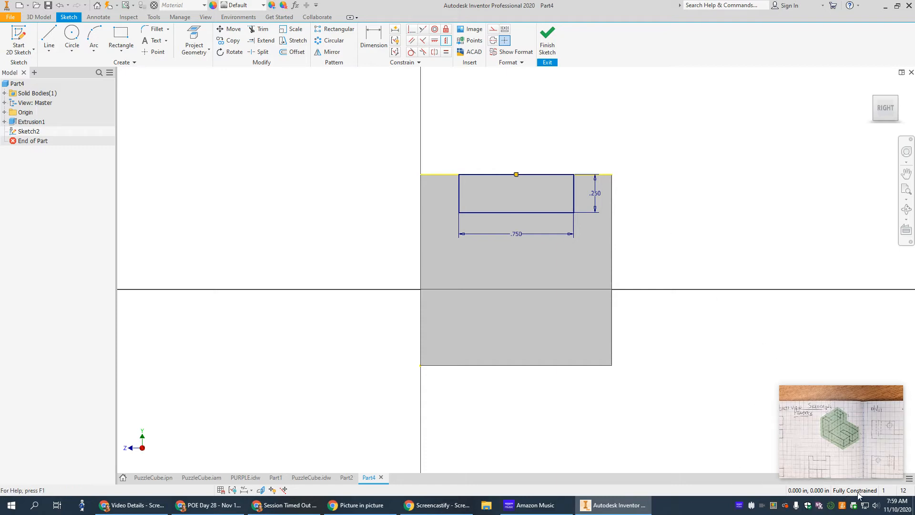
Try to dimension the gap between the face's upper corner and the rectangle, declining the driven dimension
click(374, 38)
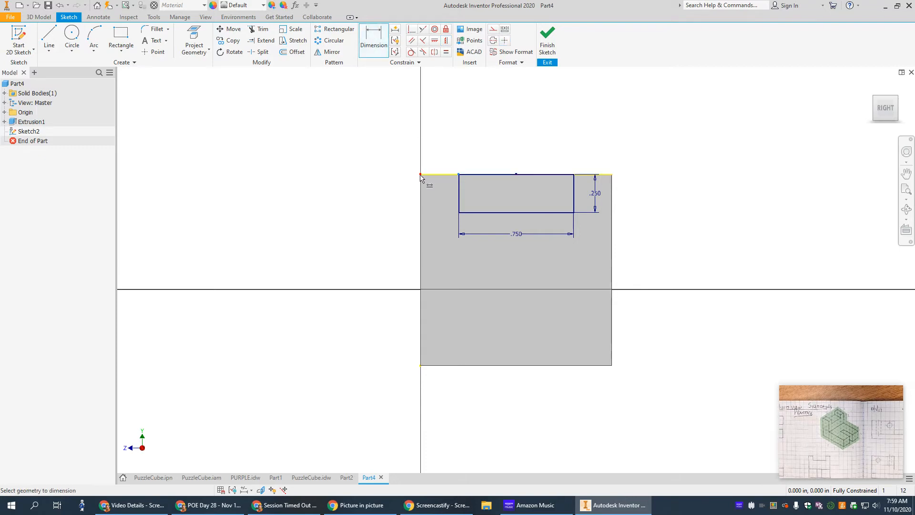
click(423, 175)
click(441, 151)
click(441, 152)
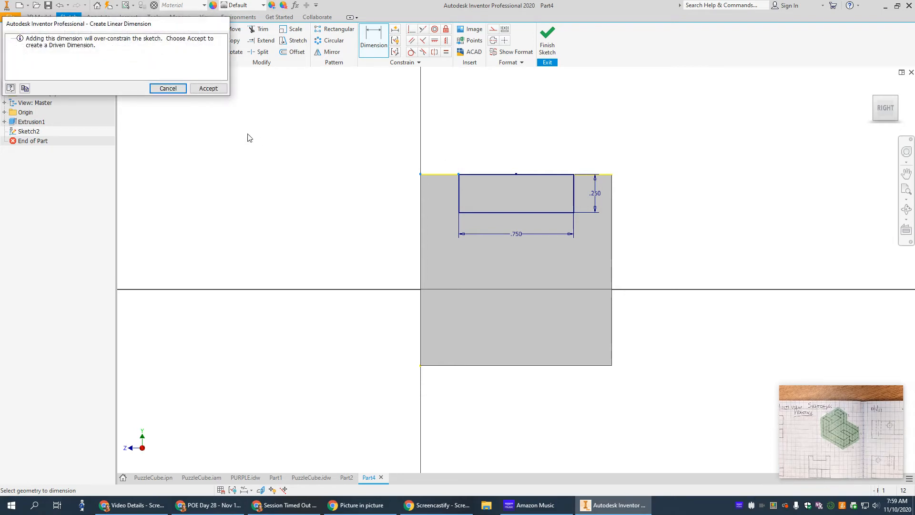
click(168, 89)
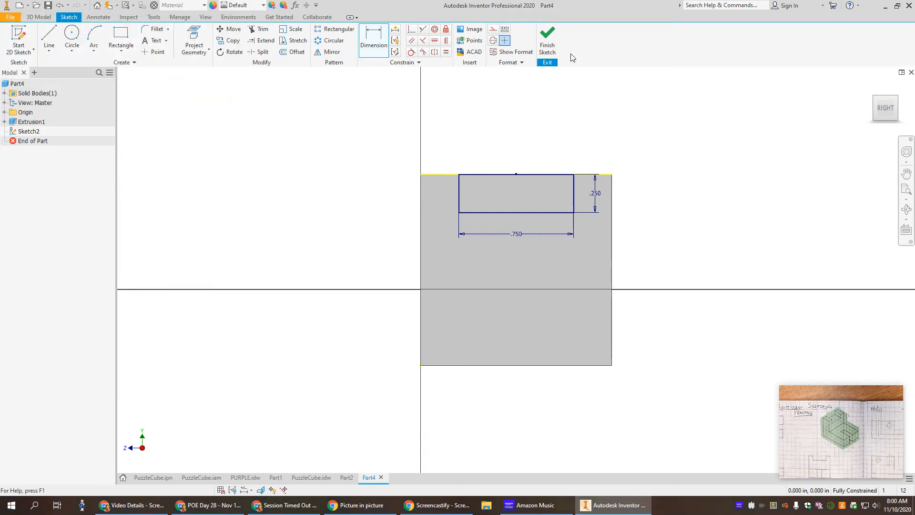
Finish the sketch and cut the rectangle through all of the upright in the flipped direction to form the notch
click(547, 38)
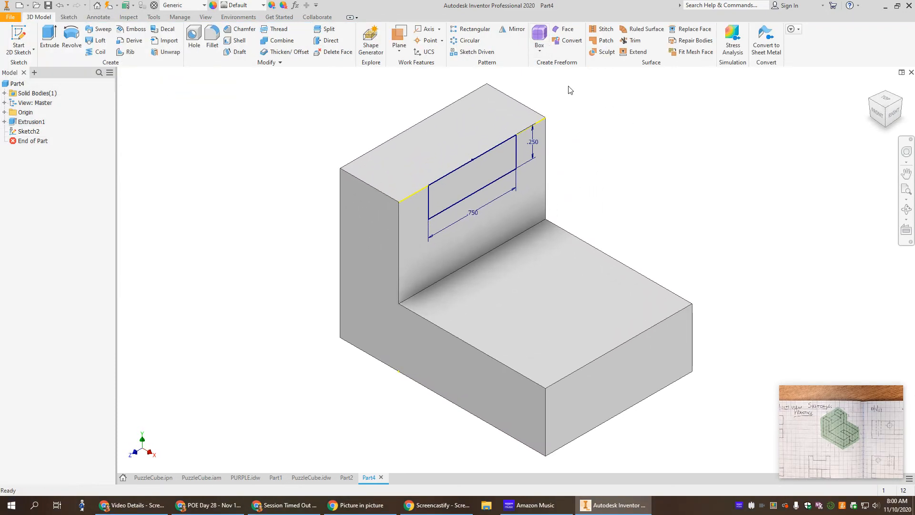
click(48, 38)
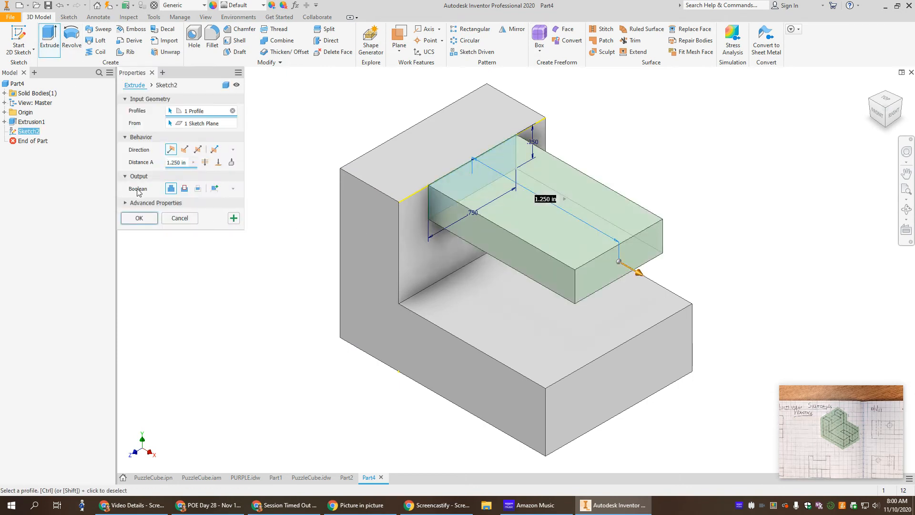
click(184, 190)
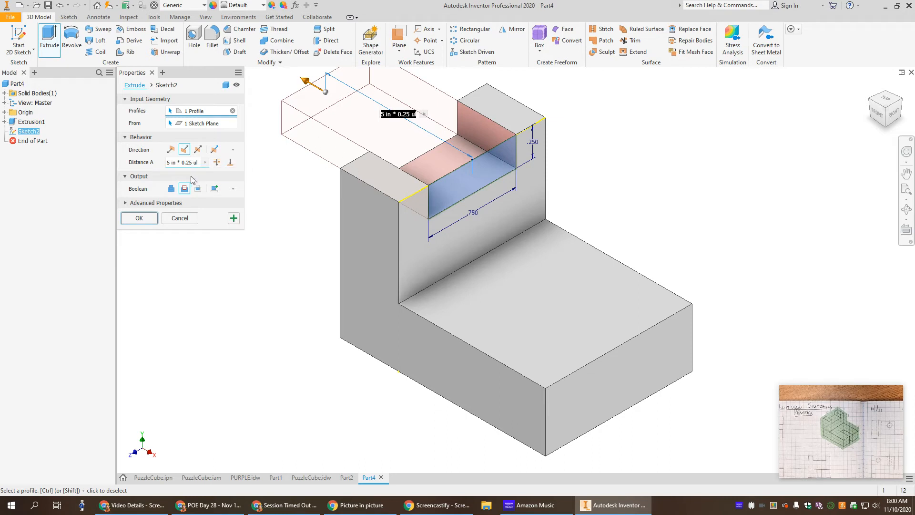
click(217, 163)
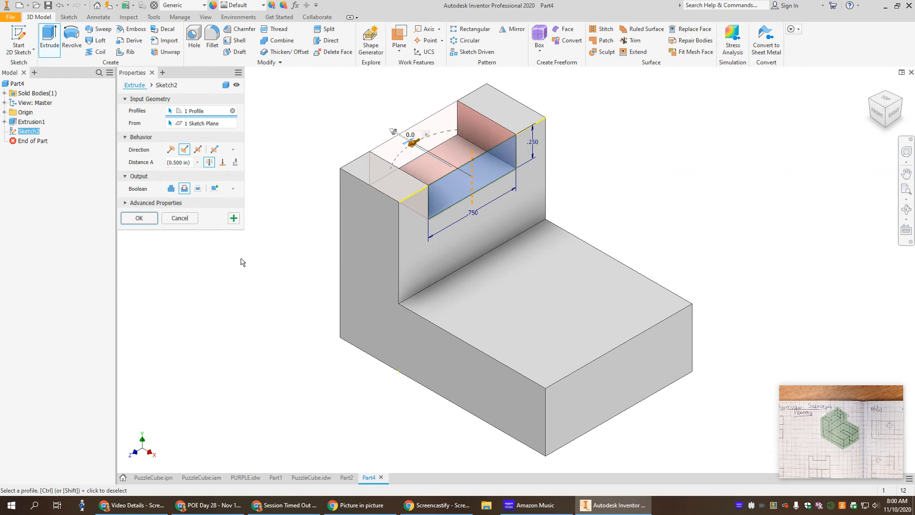
click(134, 219)
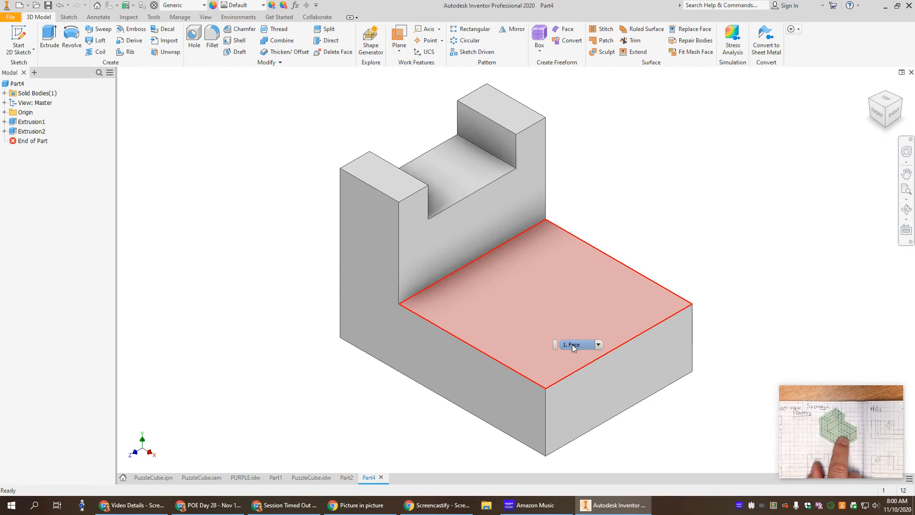
Start a sketch on the lower step's top face and draw a 0.75 by 0.25 in rectangle inward from its outer end edge
right_click(535, 311)
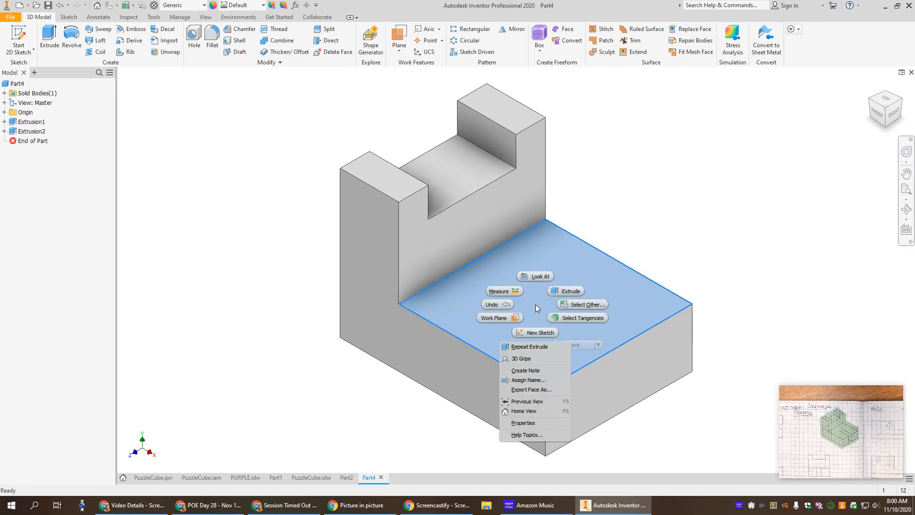
click(536, 333)
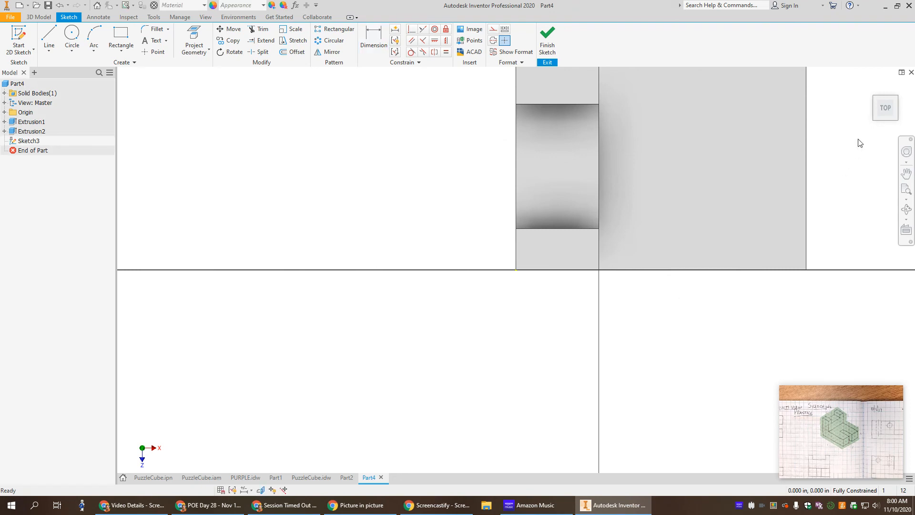
click(886, 109)
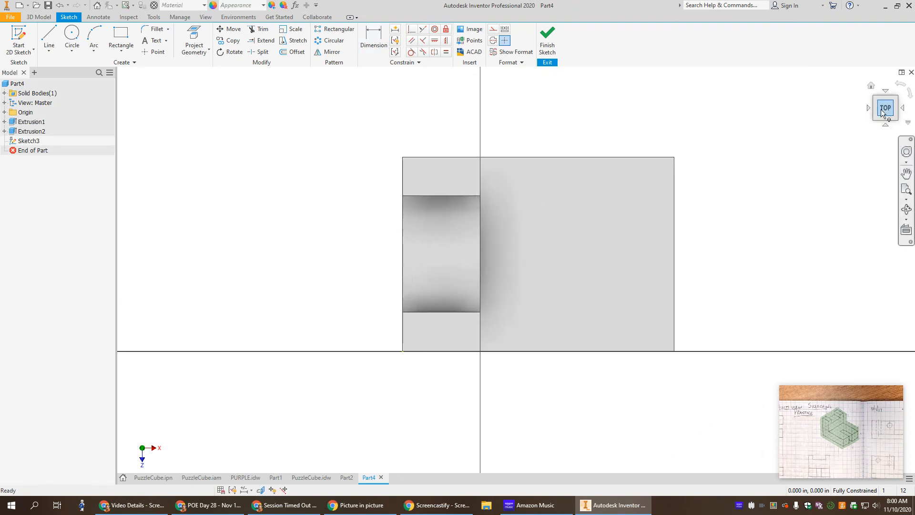
click(121, 38)
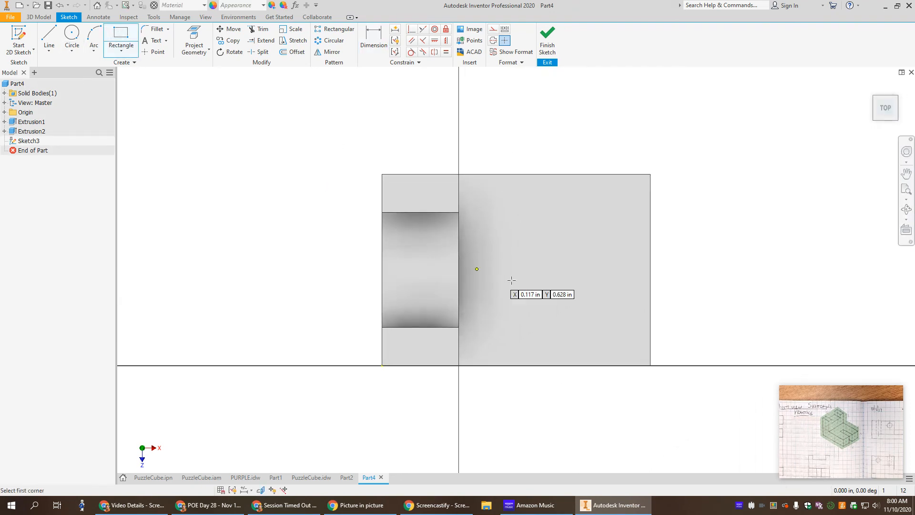
click(650, 337)
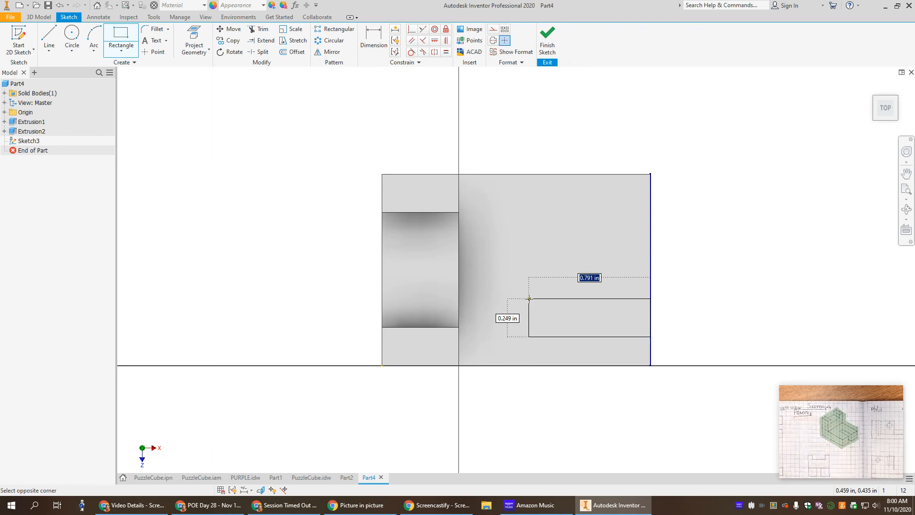
text(.75)
key(Tab)
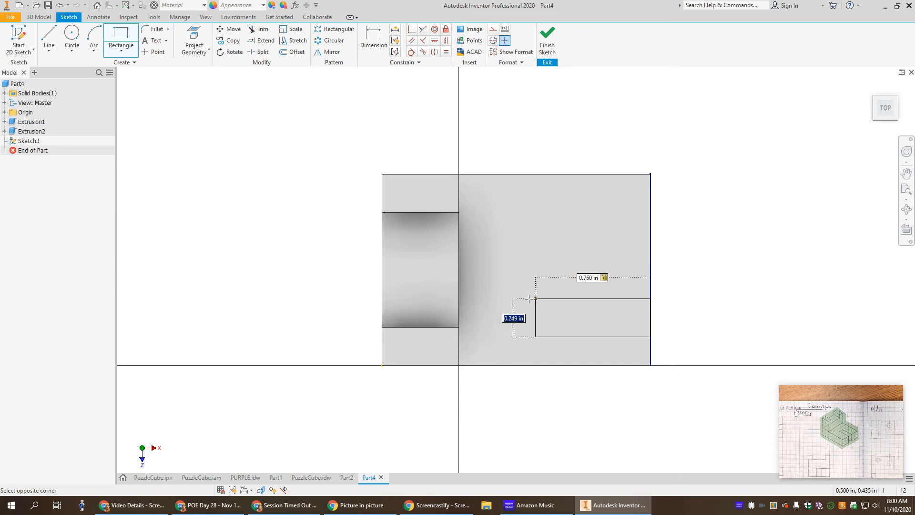
text(.25)
key(Return)
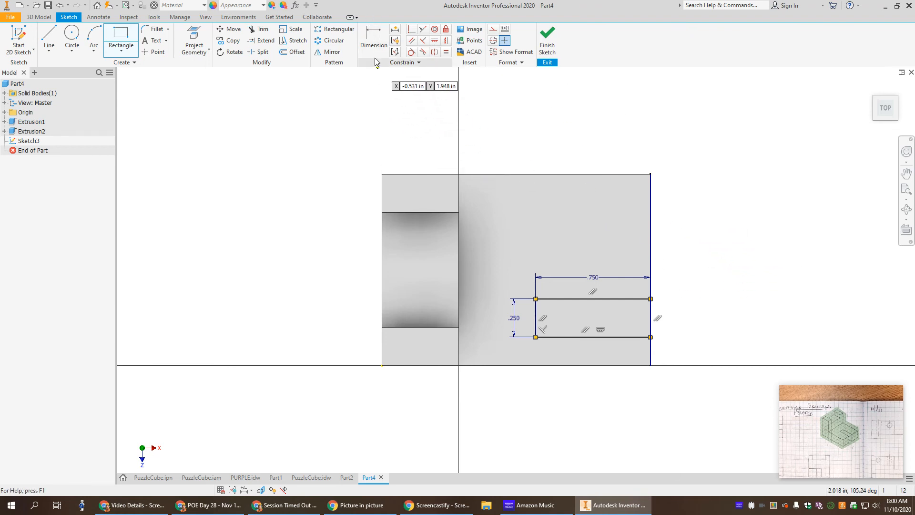
Dimension the gap between the face's outer corner and the rectangle's nearest corner to 0.5 in
click(374, 37)
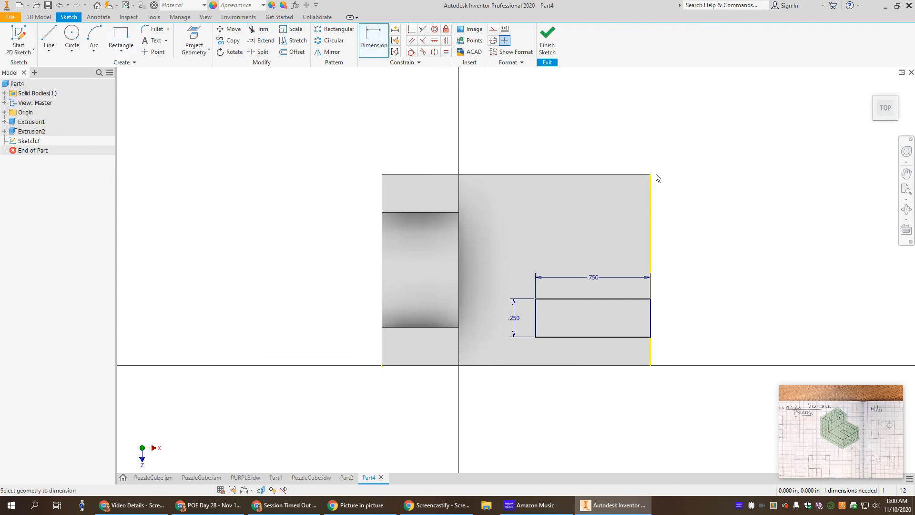
click(651, 298)
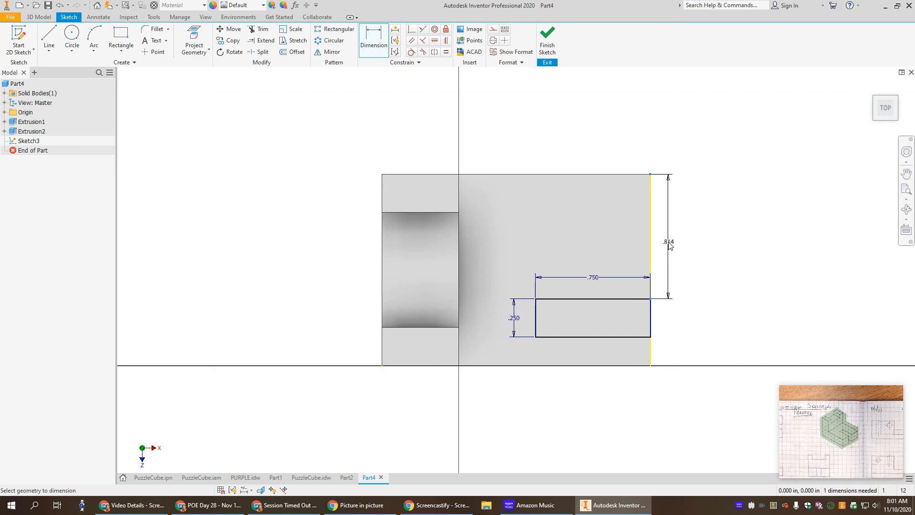
click(669, 244)
text(.5)
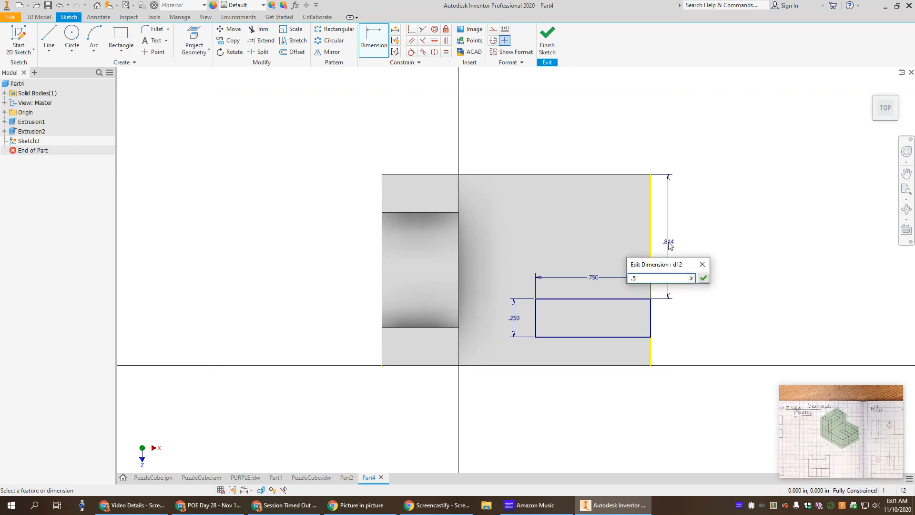
key(Return)
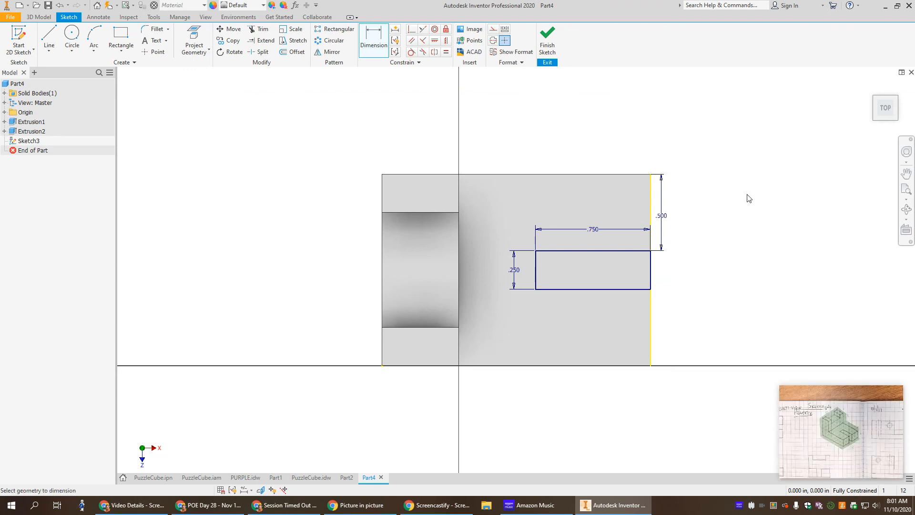
Finish the sketch and cut the rectangle down through all of the lower step to form an open slot
click(547, 39)
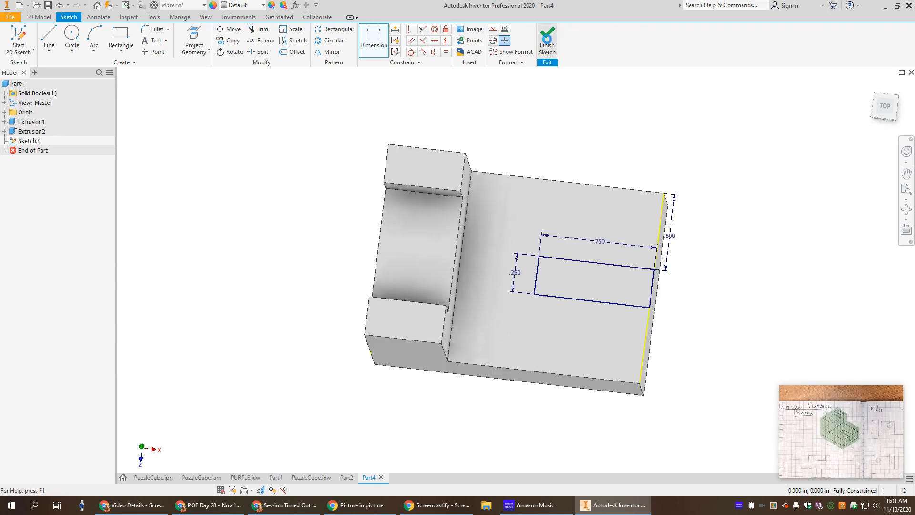
click(49, 41)
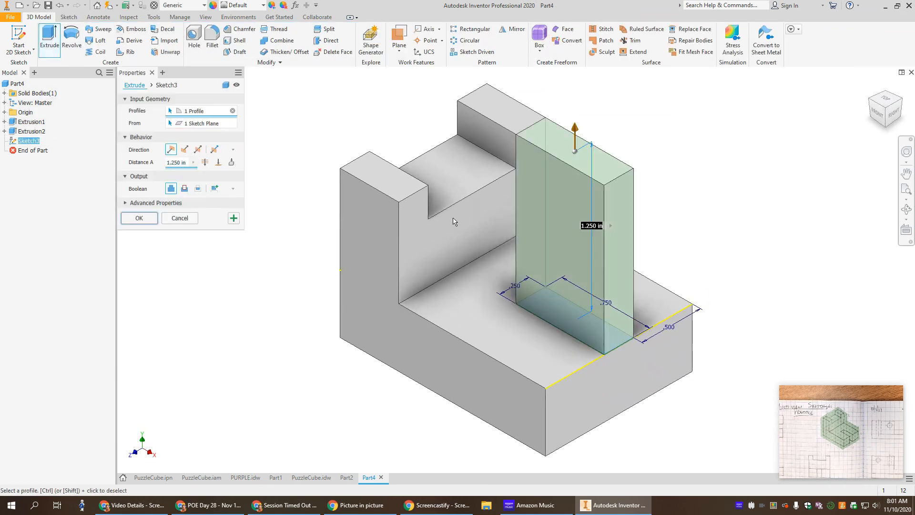
click(185, 188)
click(218, 163)
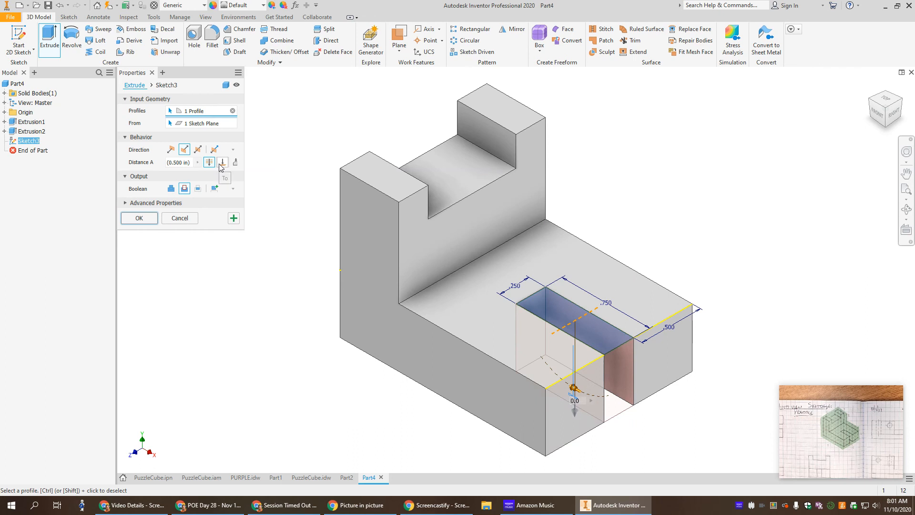
click(139, 219)
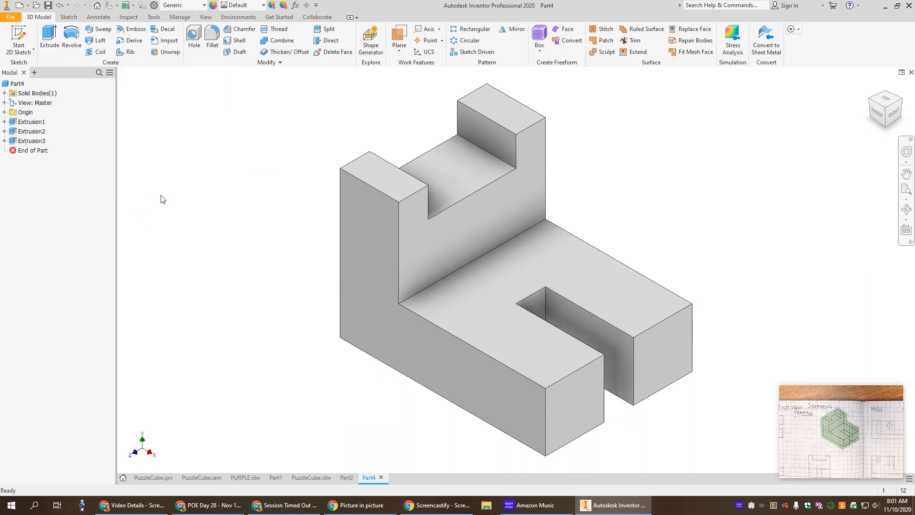
Bring up the Save As choices for the finished part
click(10, 17)
mouse_move(37, 123)
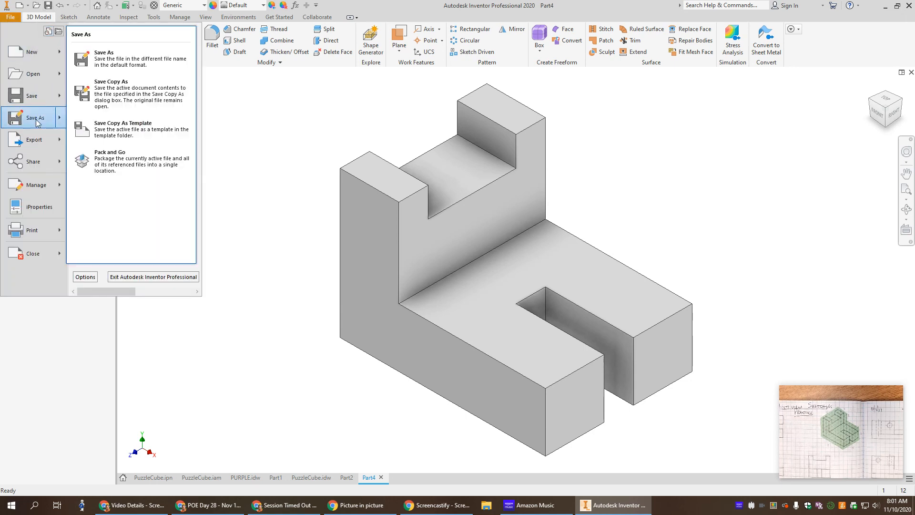